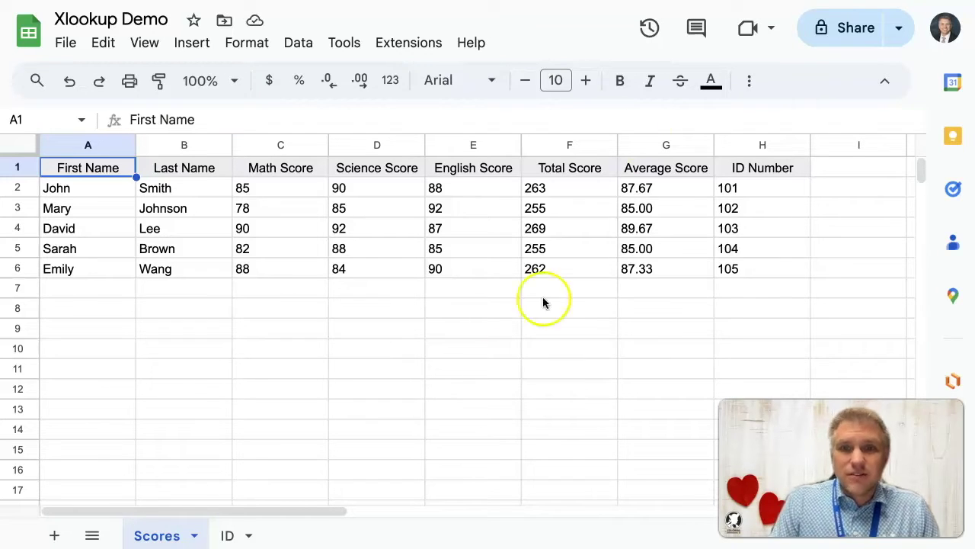
Move the ID Number column to the far left, then undo the move
{"action": "left_click", "coordinate": [758, 144]}
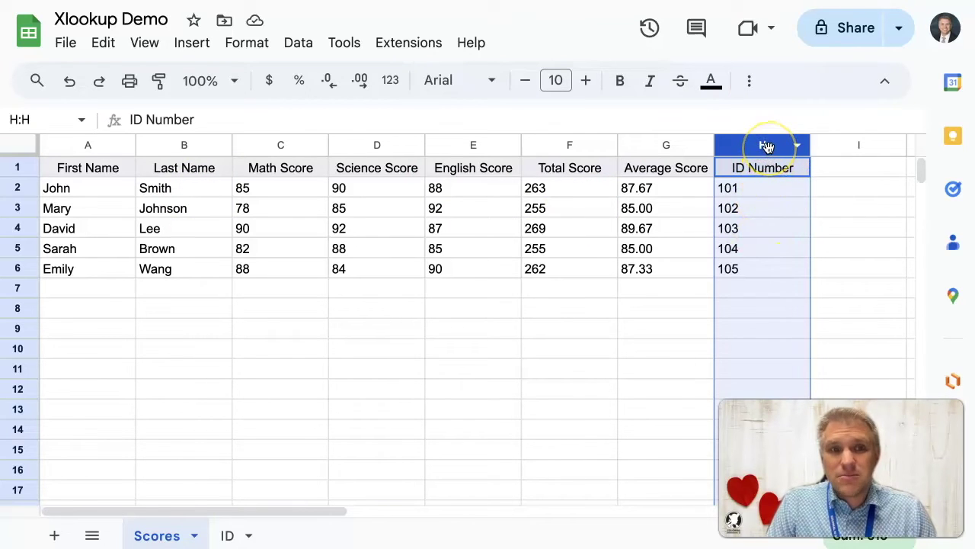
{"action": "left_click_drag", "start_coordinate": [766, 146], "coordinate": [103, 143]}
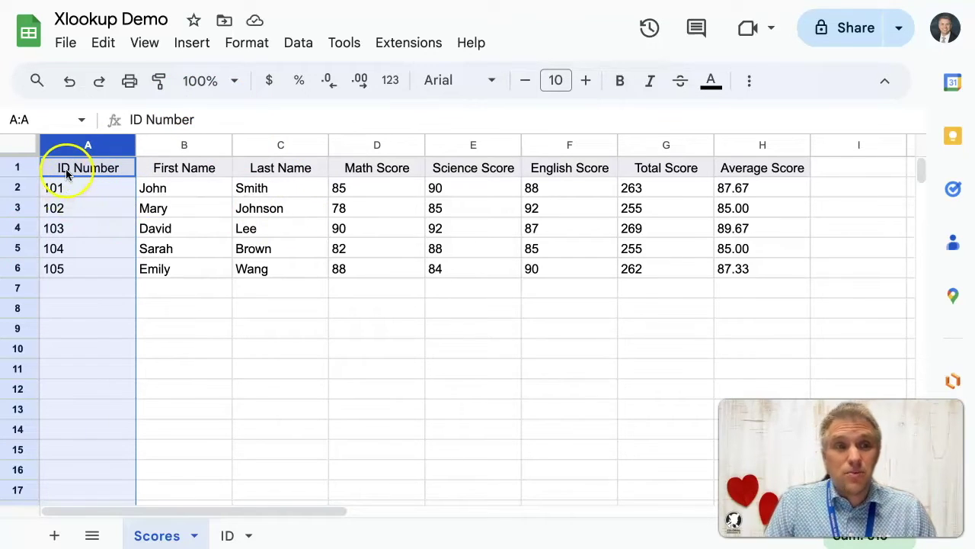
{"action": "left_click", "coordinate": [73, 145]}
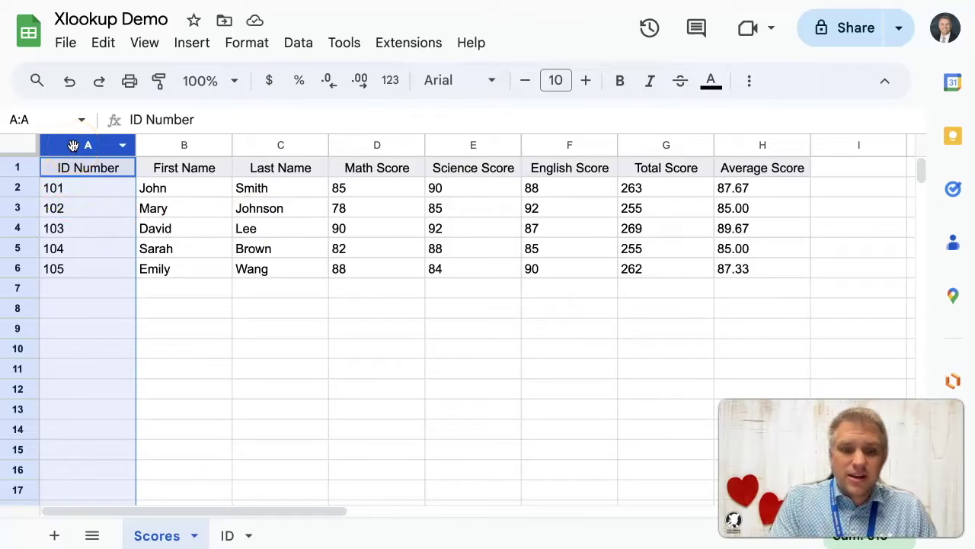
{"action": "key", "text": "ctrl+z"}
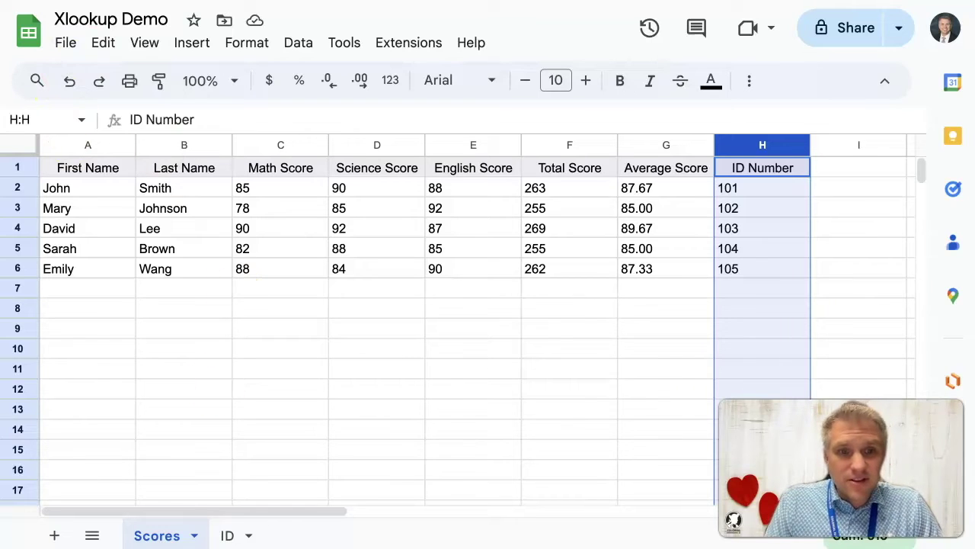
On the ID sheet, begin =XLOOKUP(A1, in cell B1
{"action": "left_click", "coordinate": [226, 535]}
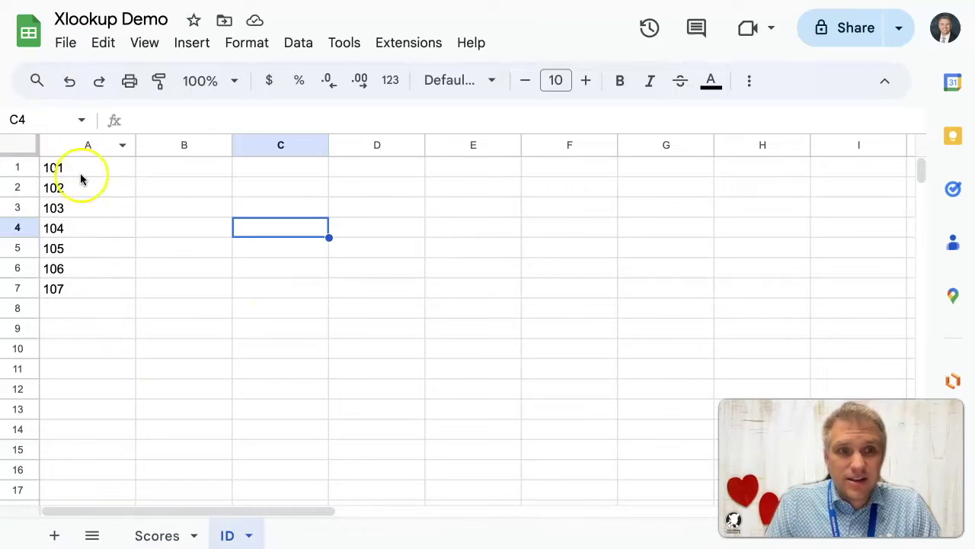
{"action": "left_click", "coordinate": [175, 168]}
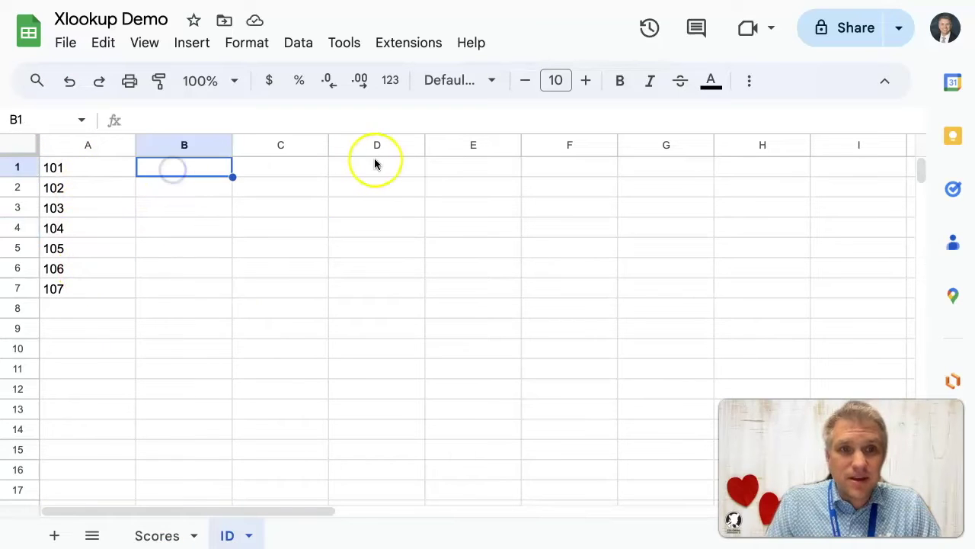
{"action": "type", "text": "="}
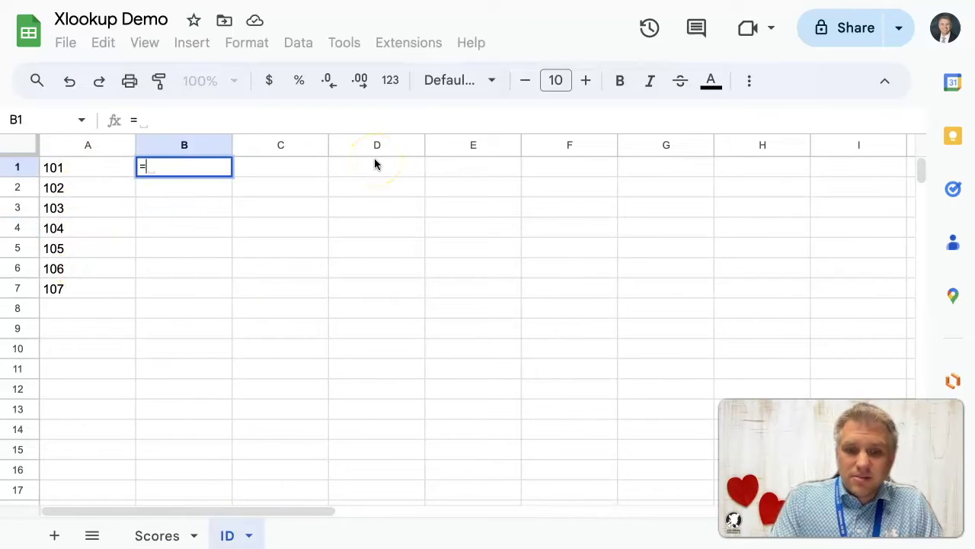
{"action": "type", "text": "xlo"}
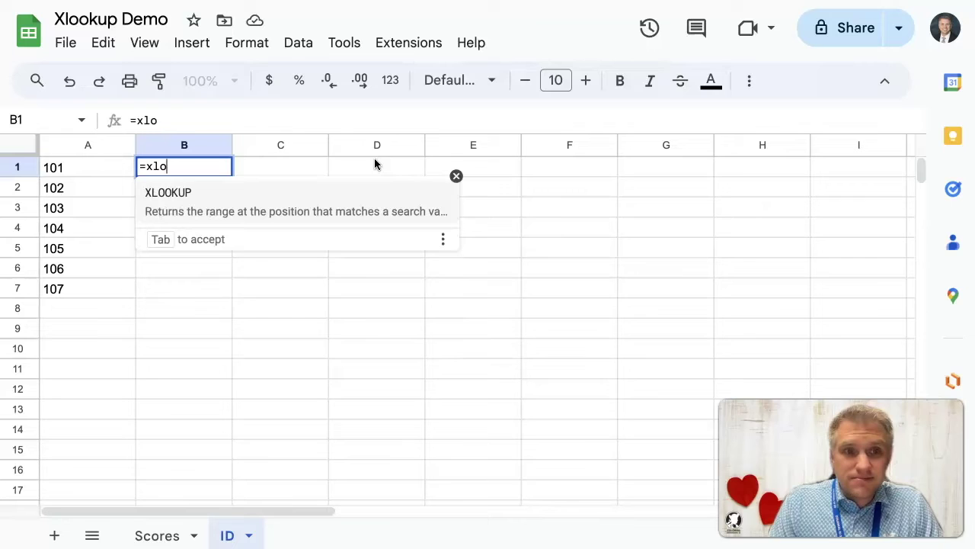
{"action": "left_click", "coordinate": [218, 207]}
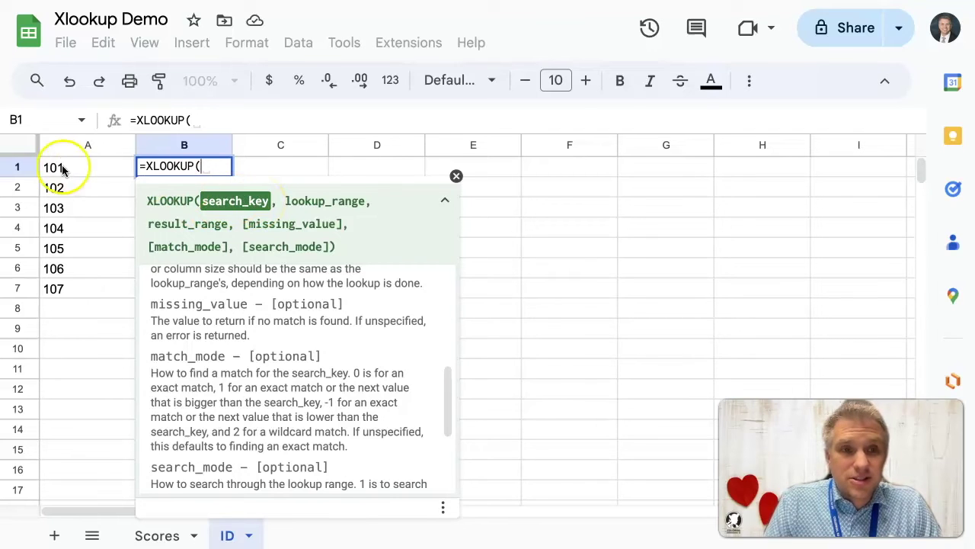
{"action": "left_click", "coordinate": [88, 170]}
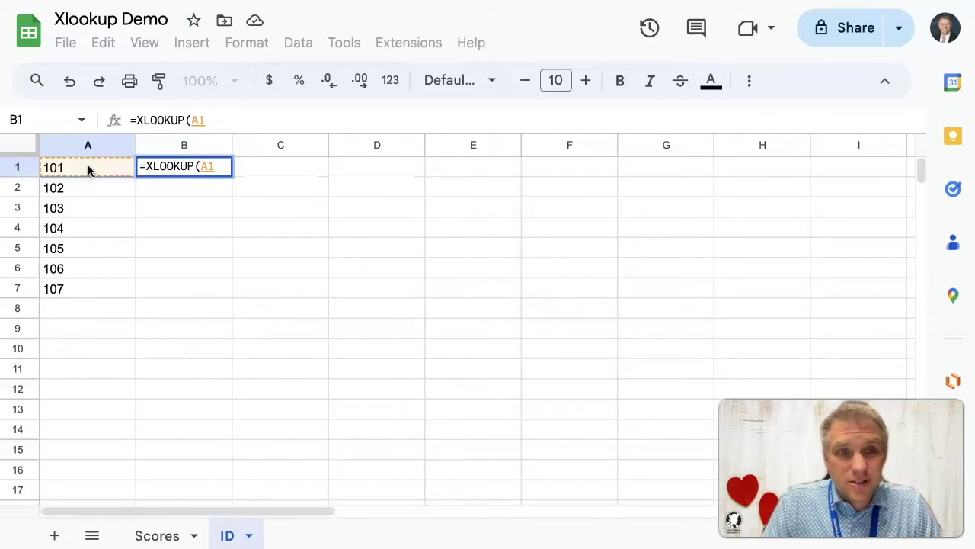
{"action": "type", "text": ","}
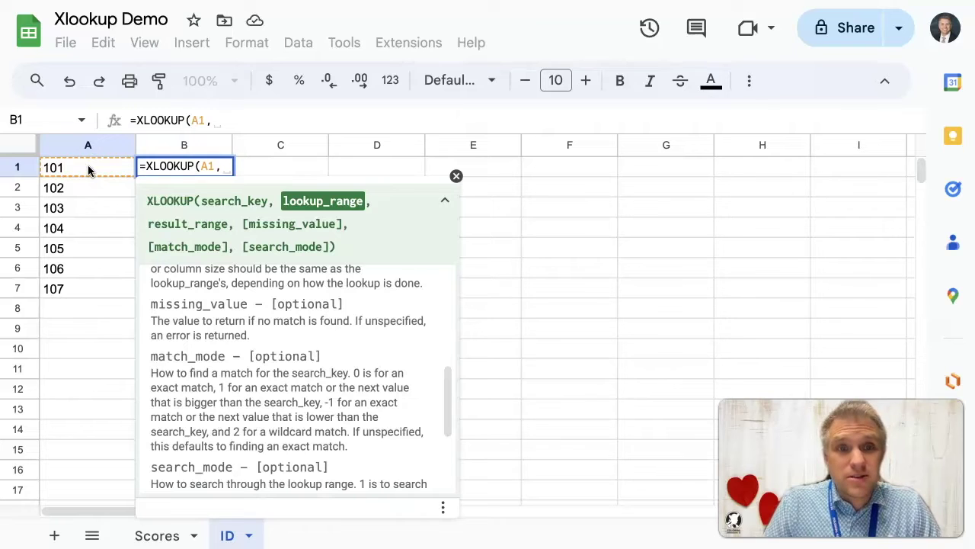
Set the lookup range to the Scores ID Number column as Scores!H$2:H
{"action": "left_click", "coordinate": [160, 536]}
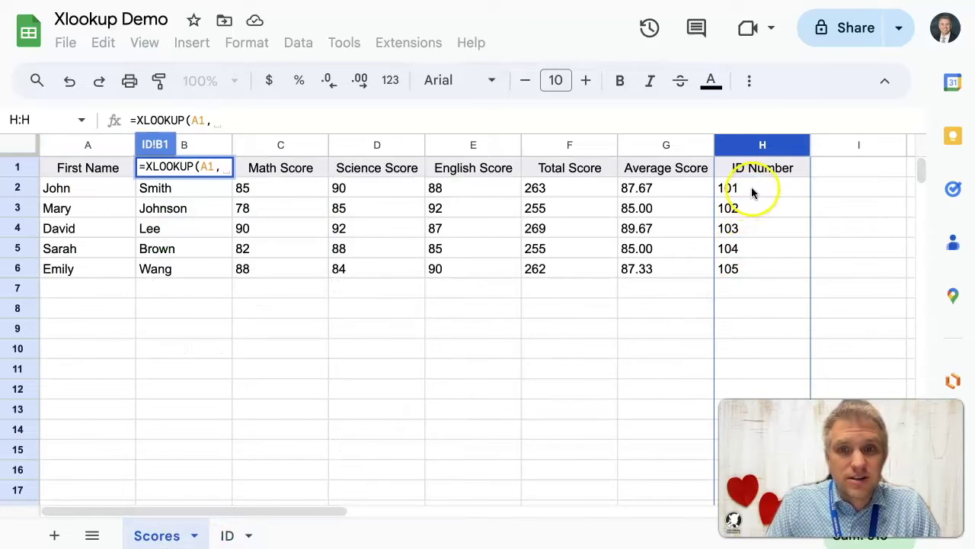
{"action": "left_click_drag", "start_coordinate": [752, 193], "coordinate": [747, 333]}
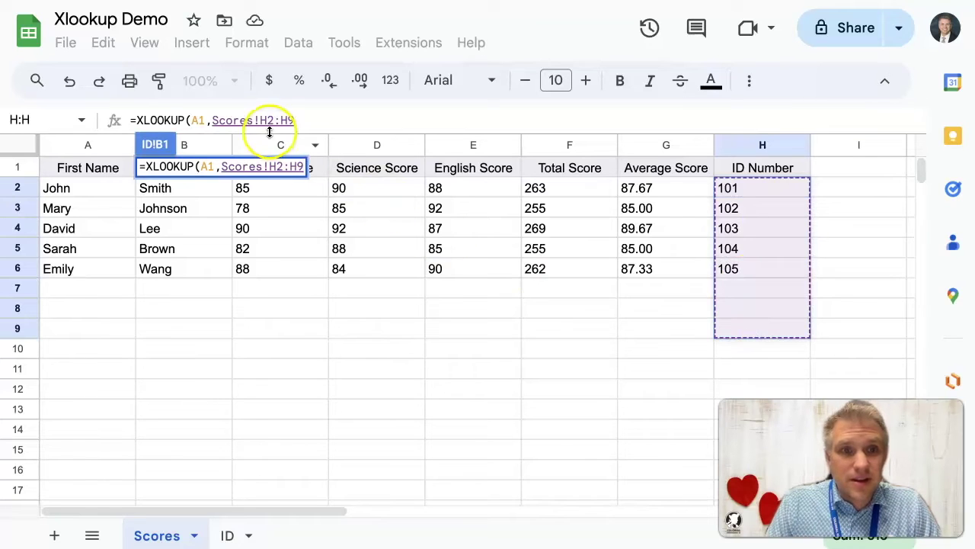
{"action": "left_click", "coordinate": [300, 119]}
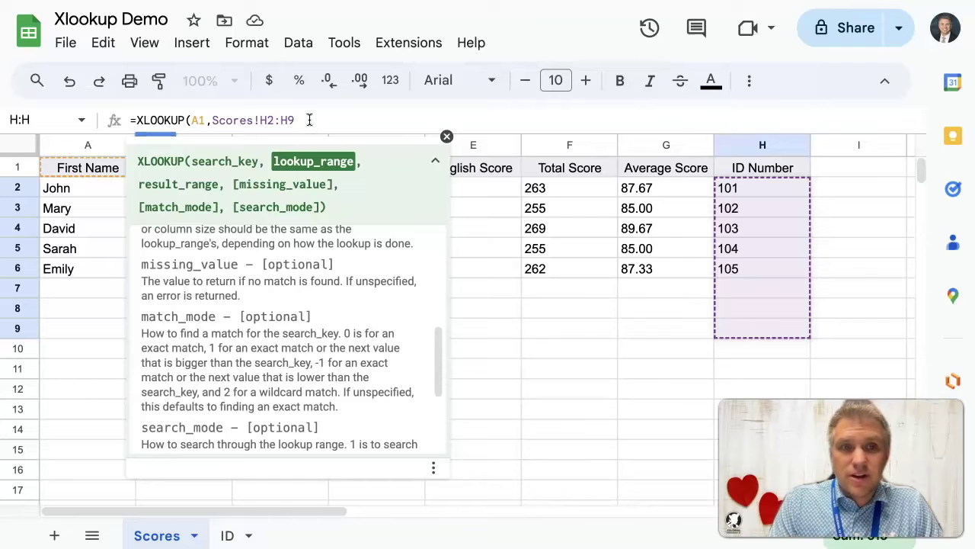
{"action": "key", "text": "BackSpace"}
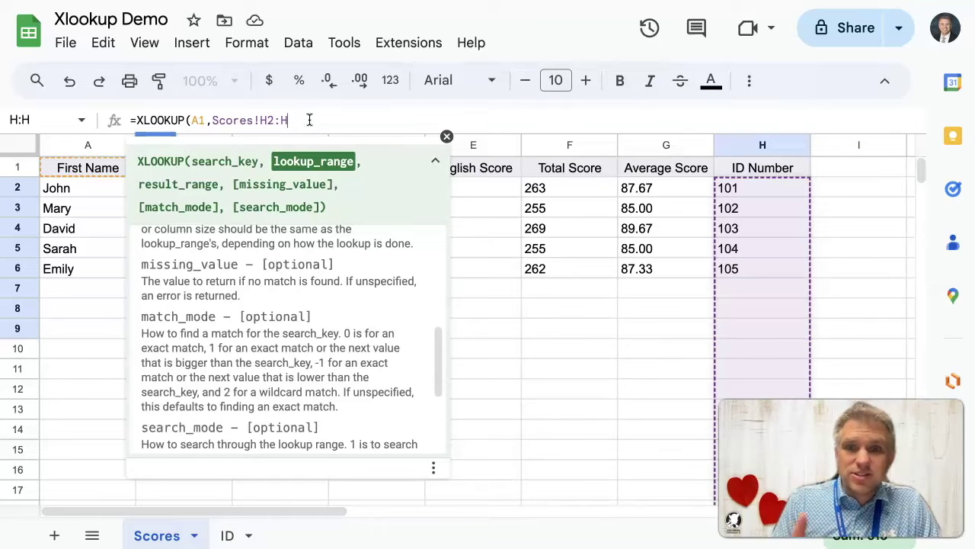
{"action": "left_click", "coordinate": [268, 119]}
{"action": "type", "text": "$2"}
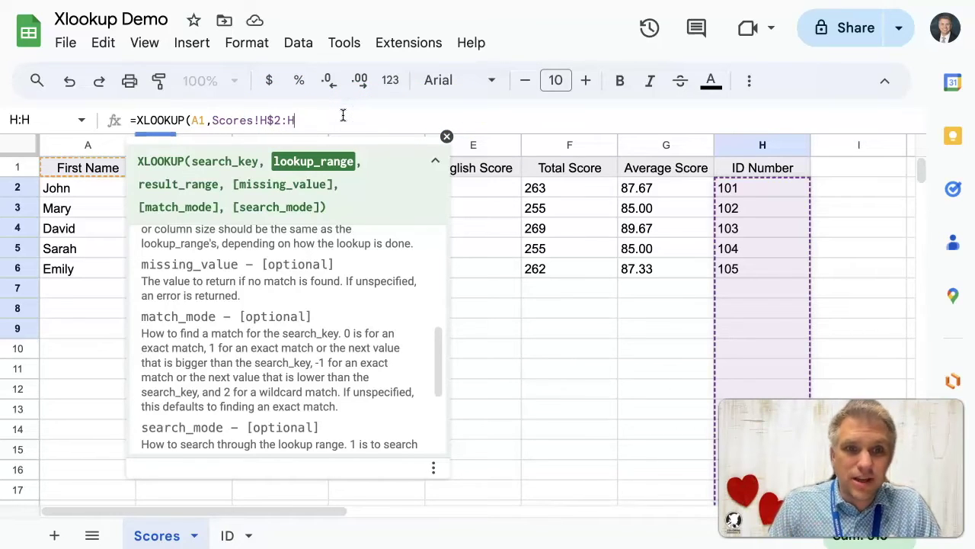
{"action": "type", "text": ","}
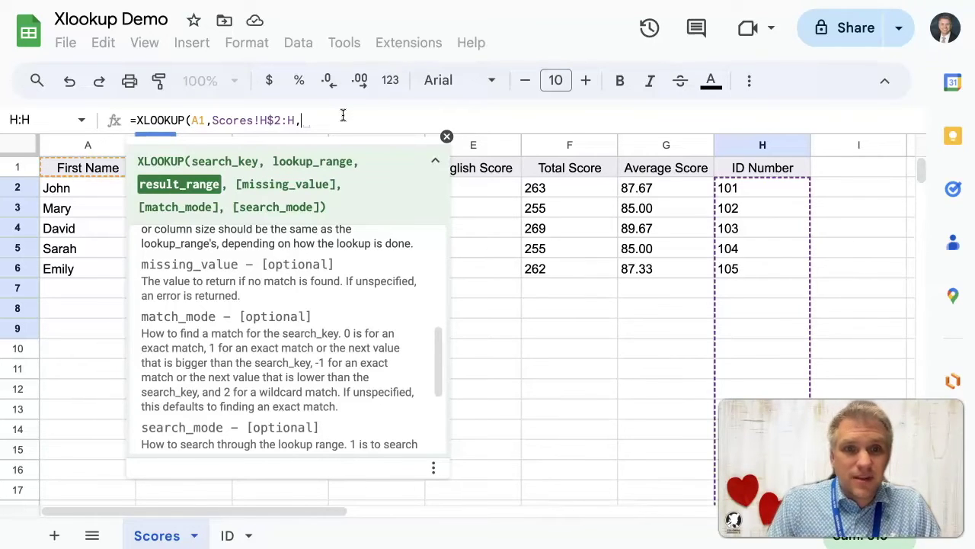
Set the result range to the first and last name columns as Scores!A$2:B
{"action": "left_click", "coordinate": [447, 139]}
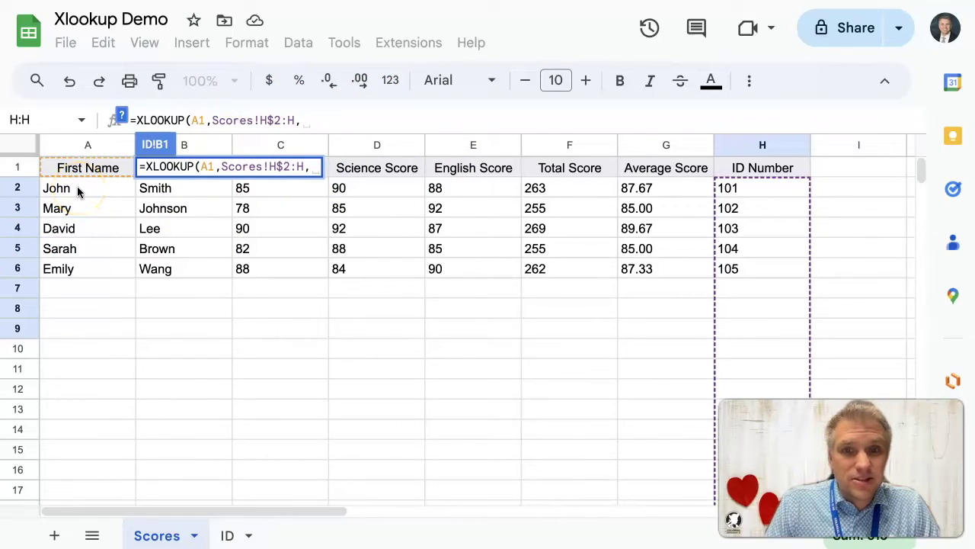
{"action": "left_click_drag", "start_coordinate": [77, 186], "coordinate": [189, 387]}
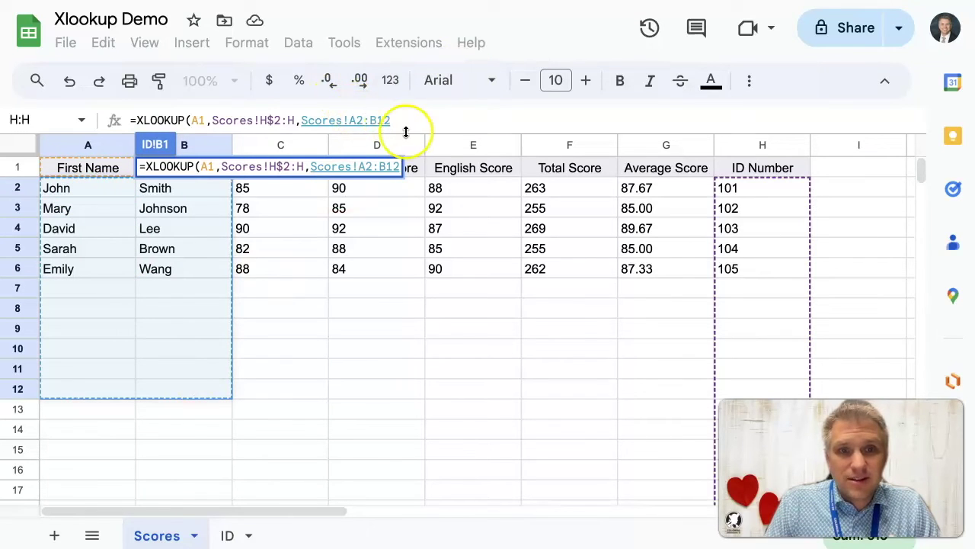
{"action": "left_click", "coordinate": [362, 120]}
{"action": "type", "text": "$"}
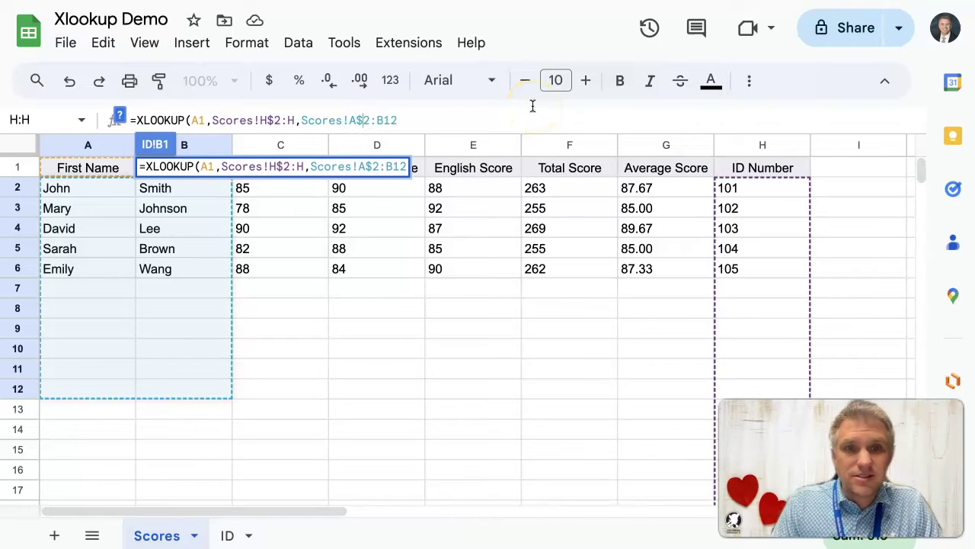
{"action": "left_click", "coordinate": [436, 120]}
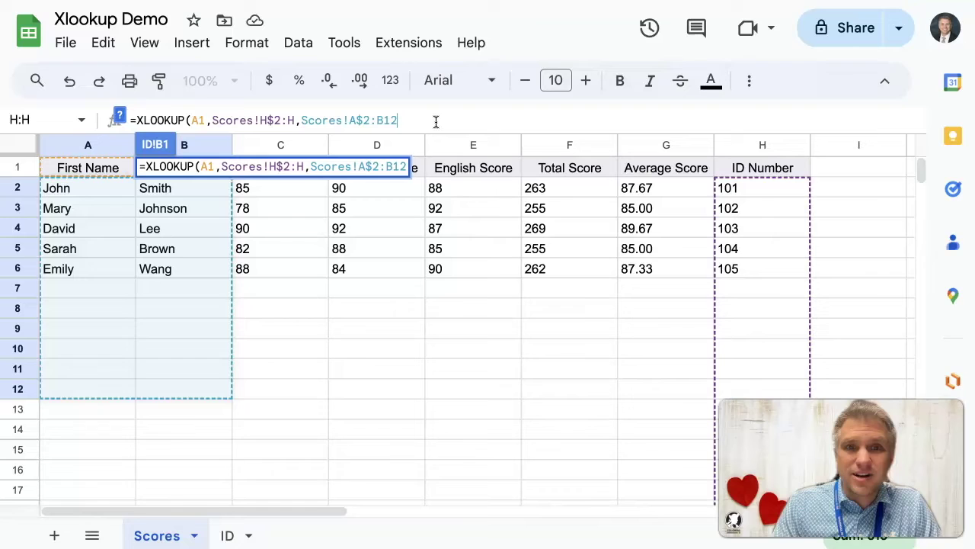
{"action": "key", "text": "BackSpace"}
{"action": "key", "text": "BackSpace"}
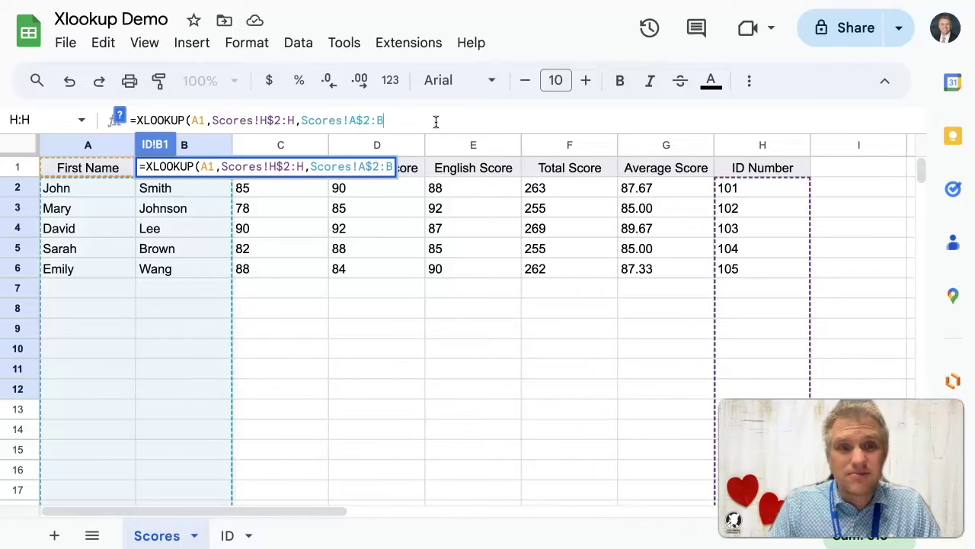
{"action": "type", "text": ","}
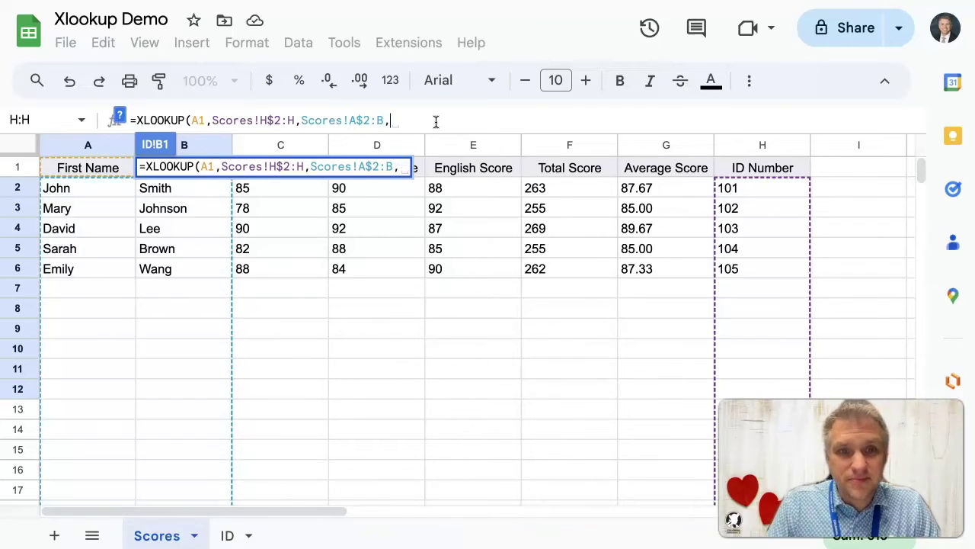
Add "No match" as the XLOOKUP missing-value argument
{"action": "left_click", "coordinate": [121, 117]}
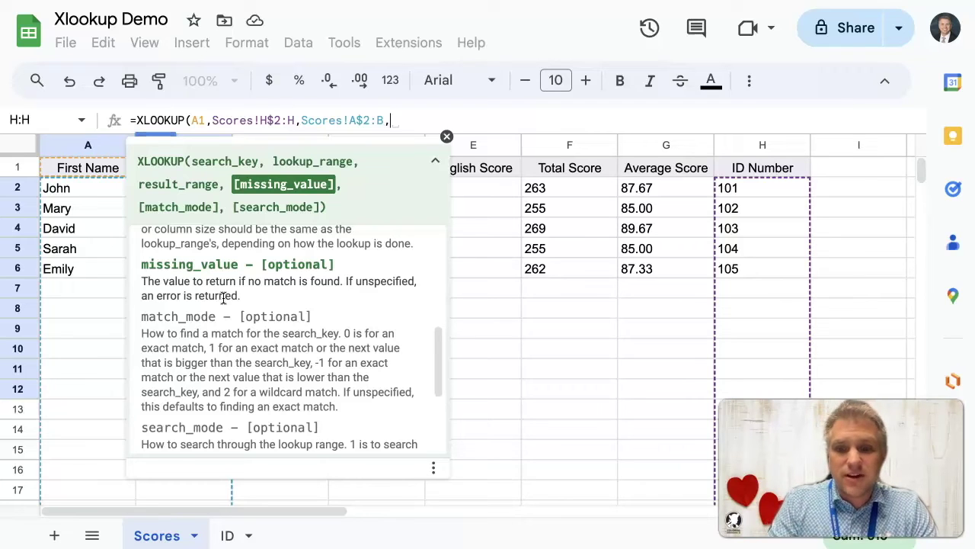
{"action": "type", "text": "\"No mat"}
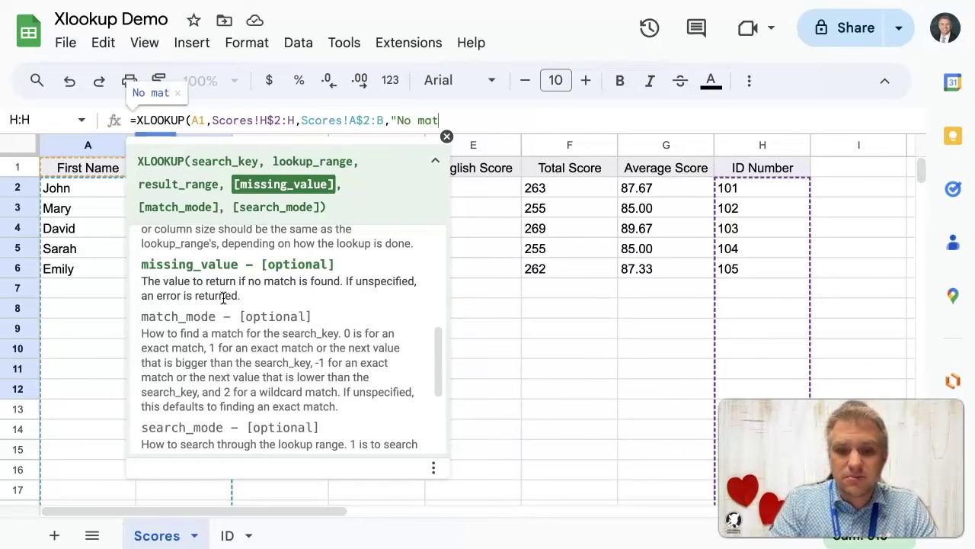
{"action": "type", "text": "ch\""}
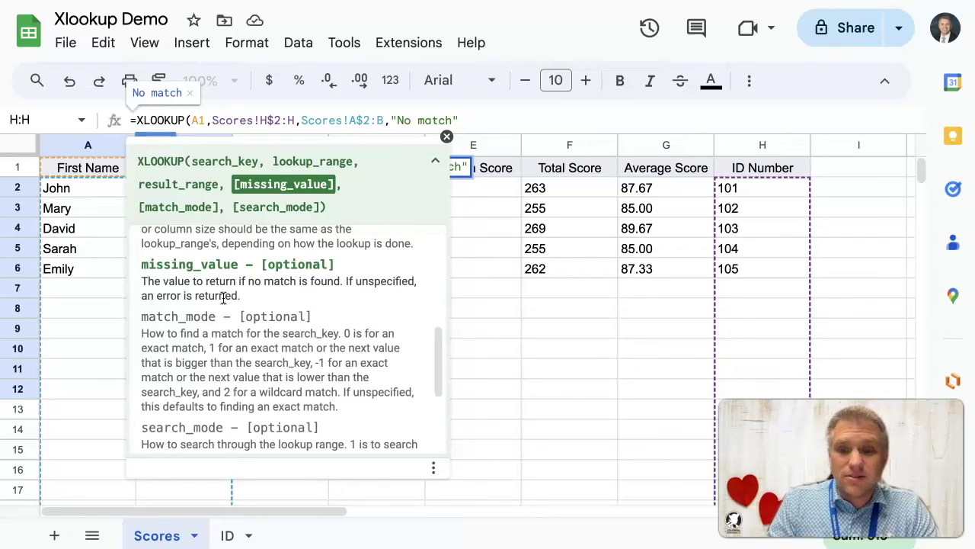
{"action": "type", "text": ","}
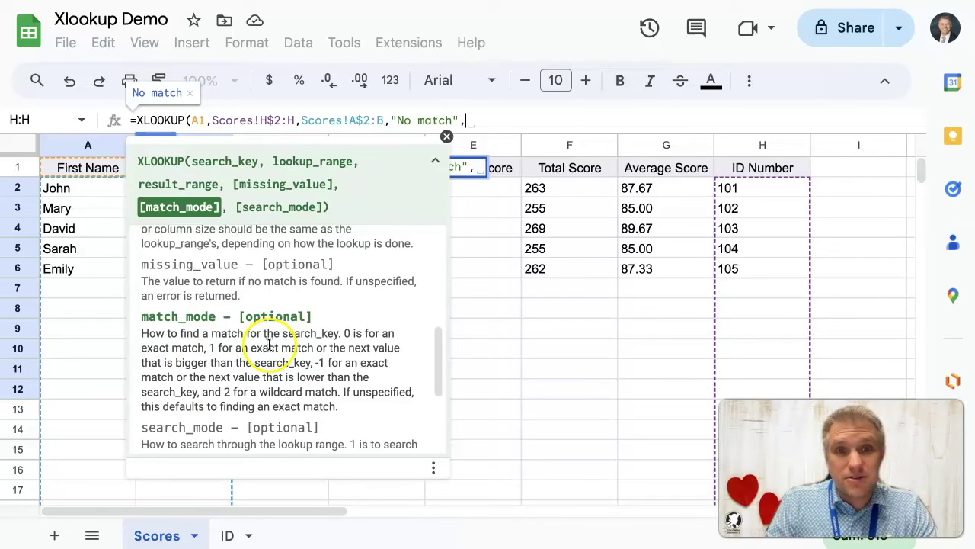
Set match mode 0 (exact) and search mode 1 (first to last entry)
{"action": "type", "text": "0"}
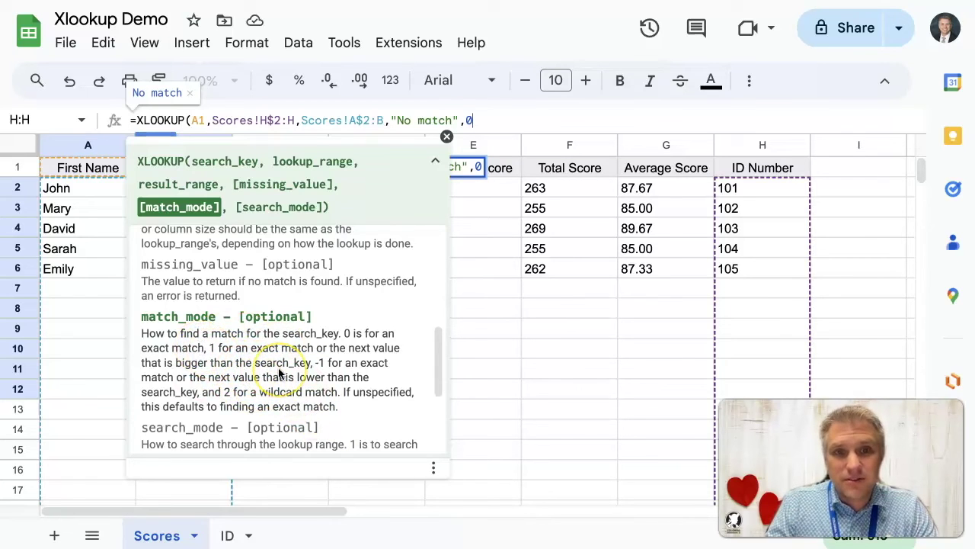
{"action": "type", "text": ","}
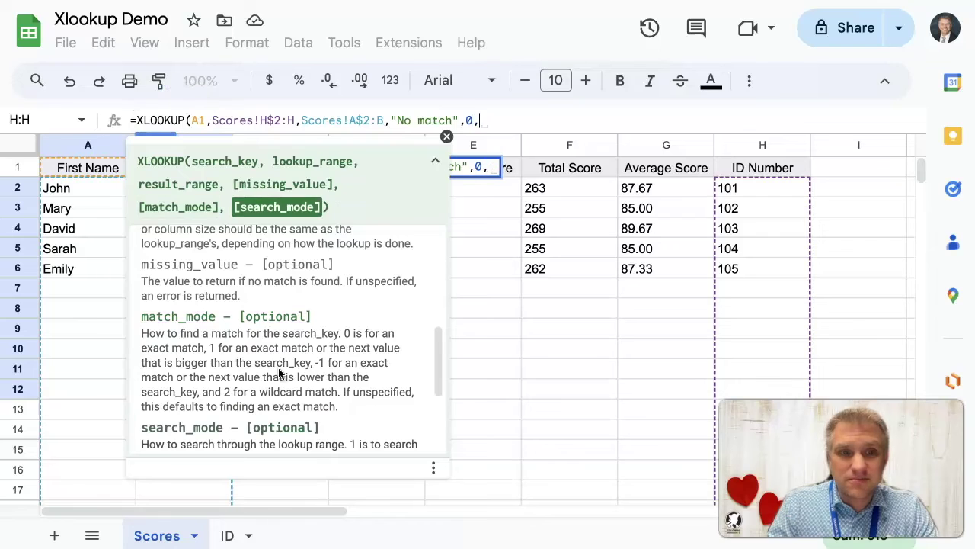
{"action": "scroll", "coordinate": [283, 358], "scroll_direction": "down", "scroll_amount": 2}
{"action": "scroll", "coordinate": [284, 358], "scroll_direction": "down", "scroll_amount": 1}
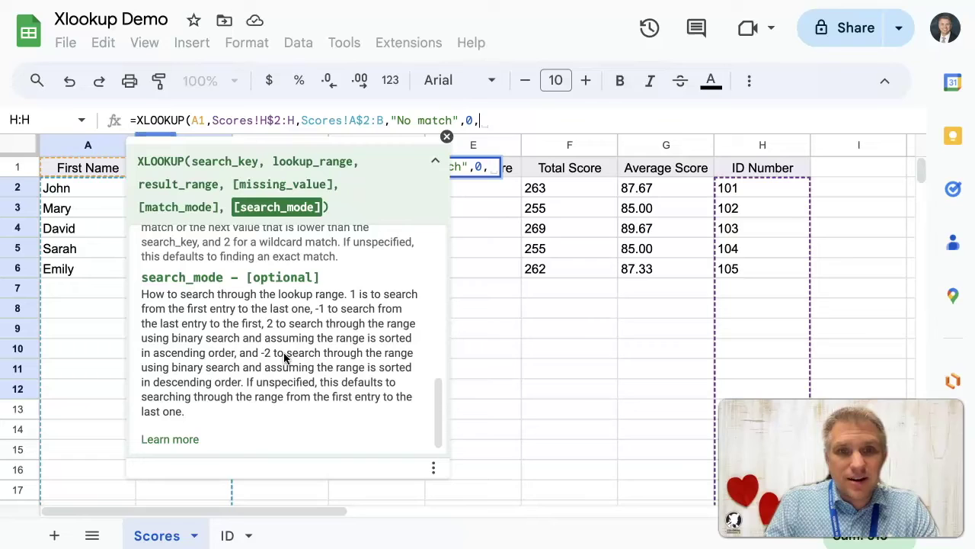
{"action": "type", "text": "1"}
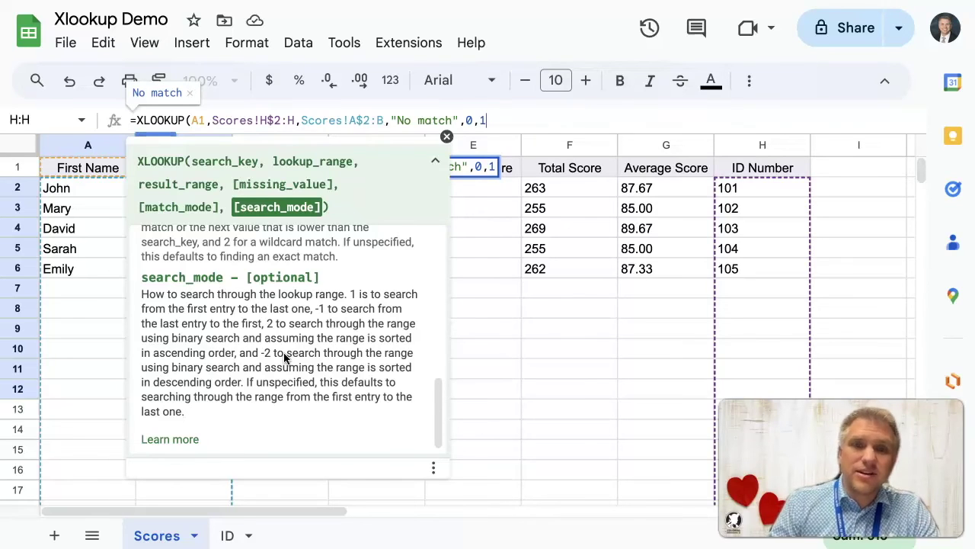
{"action": "type", "text": ","}
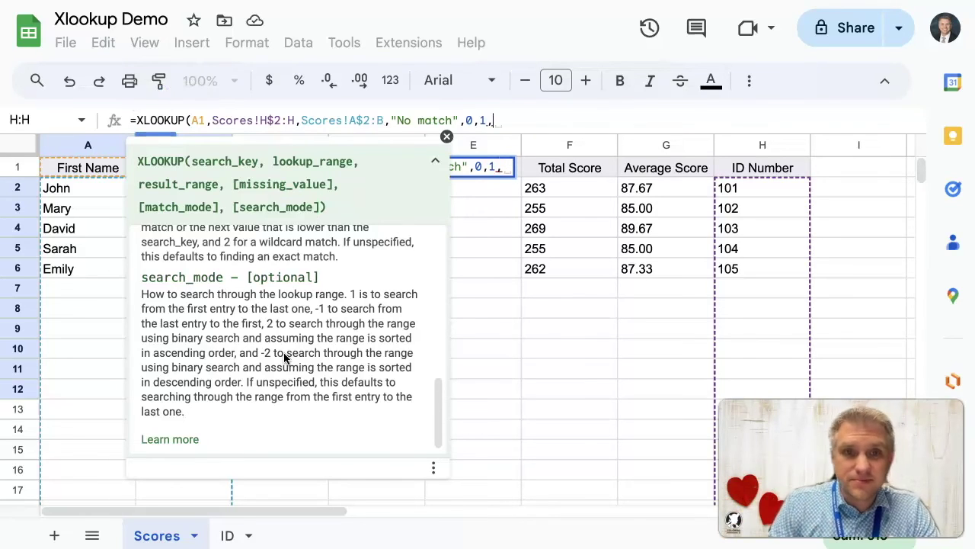
{"action": "key", "text": "BackSpace"}
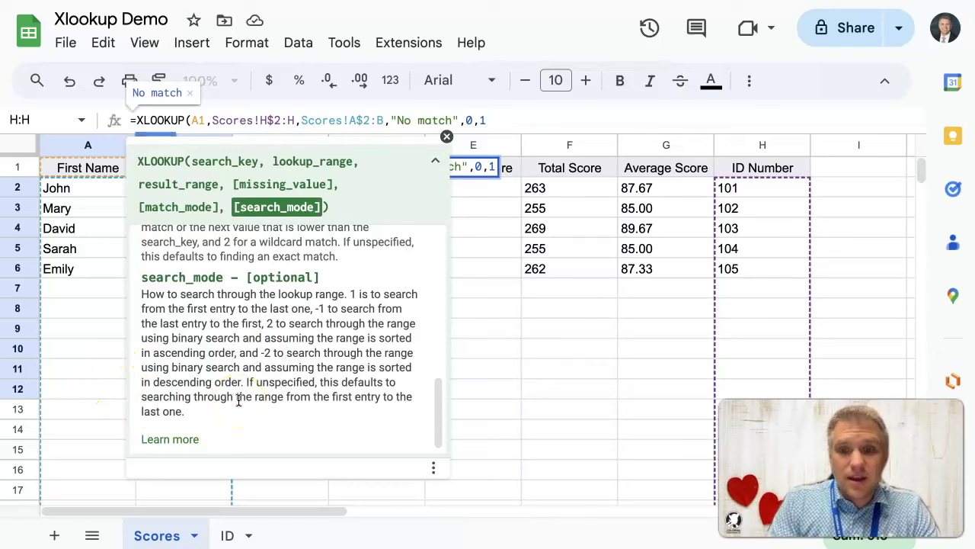
Close and enter the XLOOKUP in B1, then fill it down to B7
{"action": "type", "text": ")"}
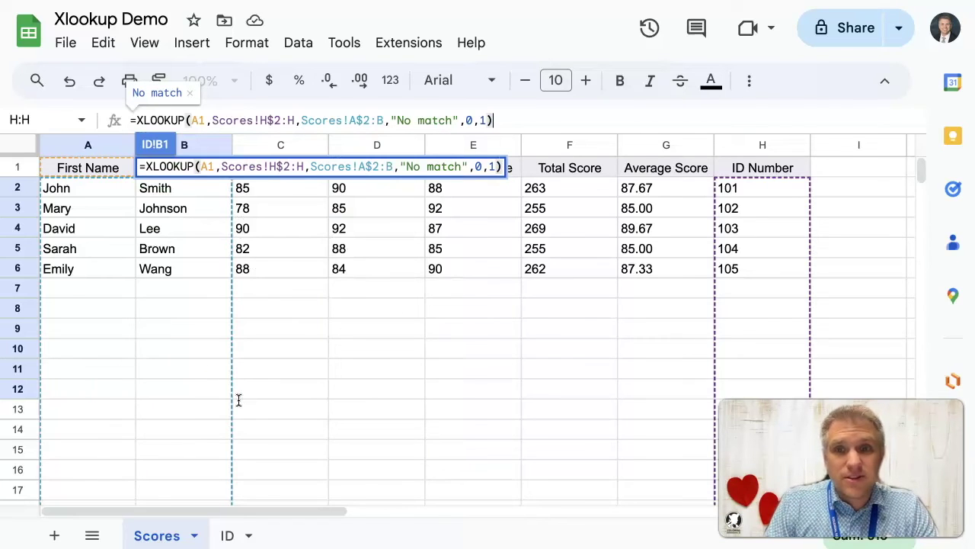
{"action": "key", "text": "Return"}
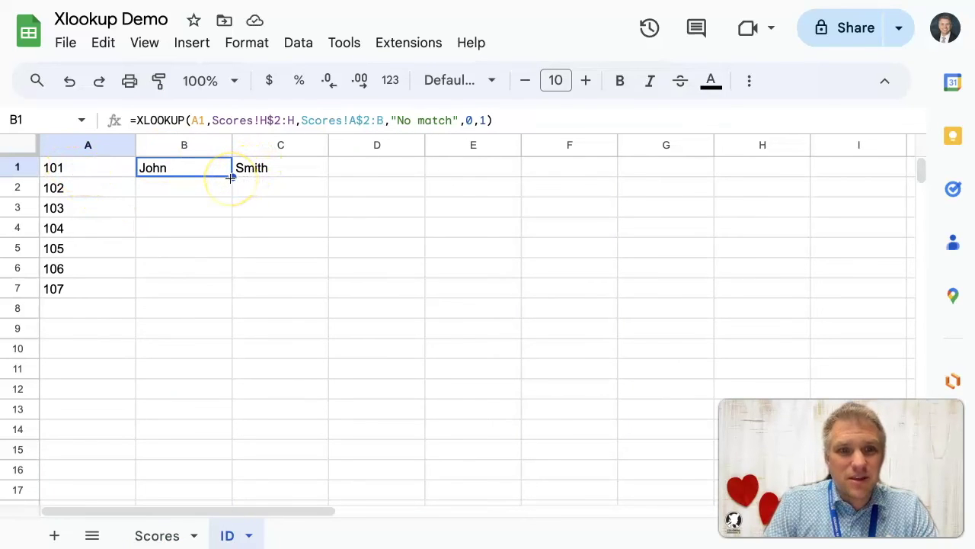
{"action": "left_click_drag", "start_coordinate": [232, 177], "coordinate": [229, 289]}
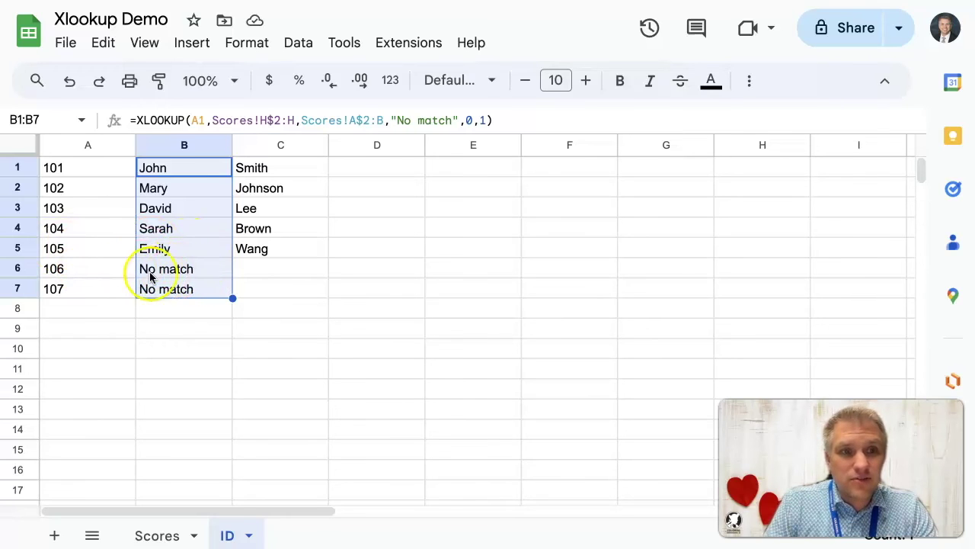
Change the IDs to 101 in A4, 109 in A1 and 102 in A7
{"action": "left_click", "coordinate": [100, 226]}
{"action": "type", "text": "101"}
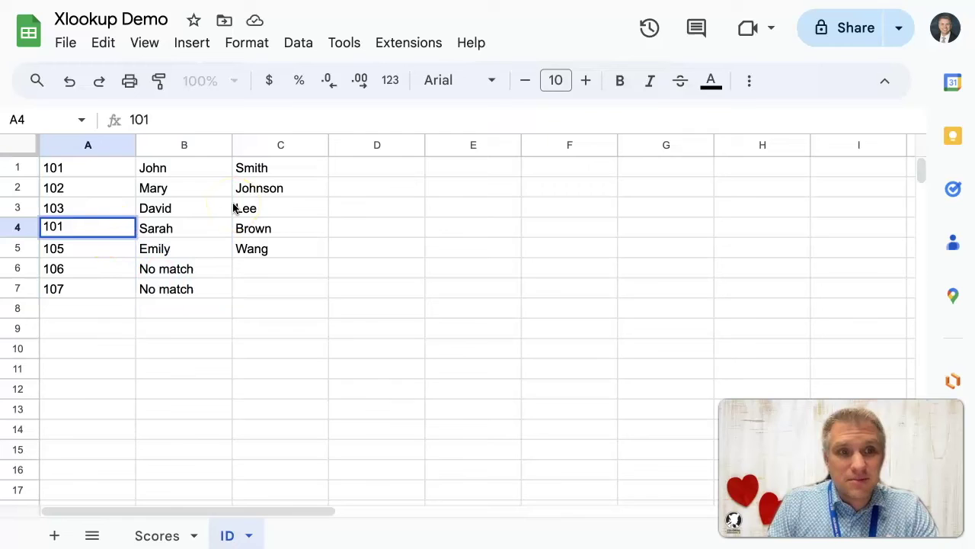
{"action": "key", "text": "Return"}
{"action": "left_click", "coordinate": [97, 166]}
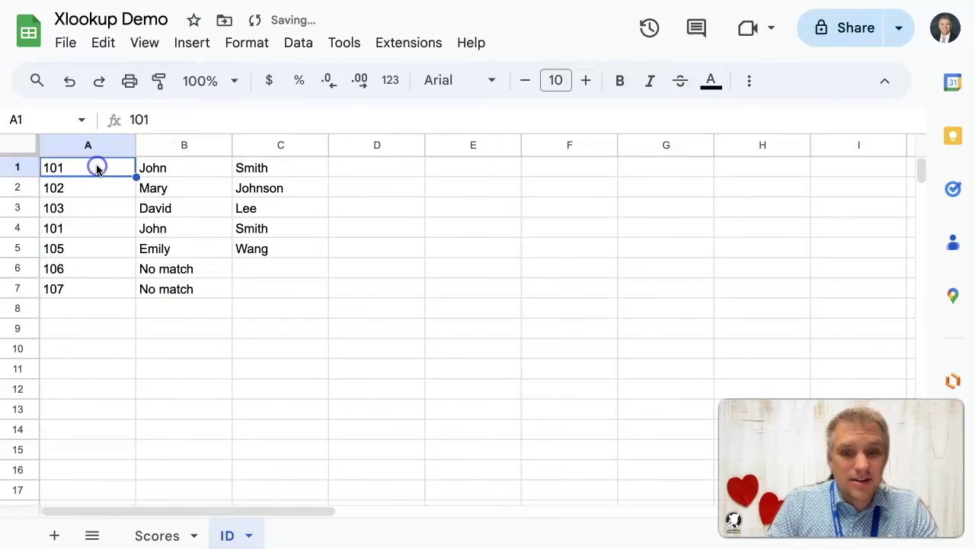
{"action": "type", "text": "109"}
{"action": "key", "text": "Return"}
{"action": "left_click", "coordinate": [63, 287]}
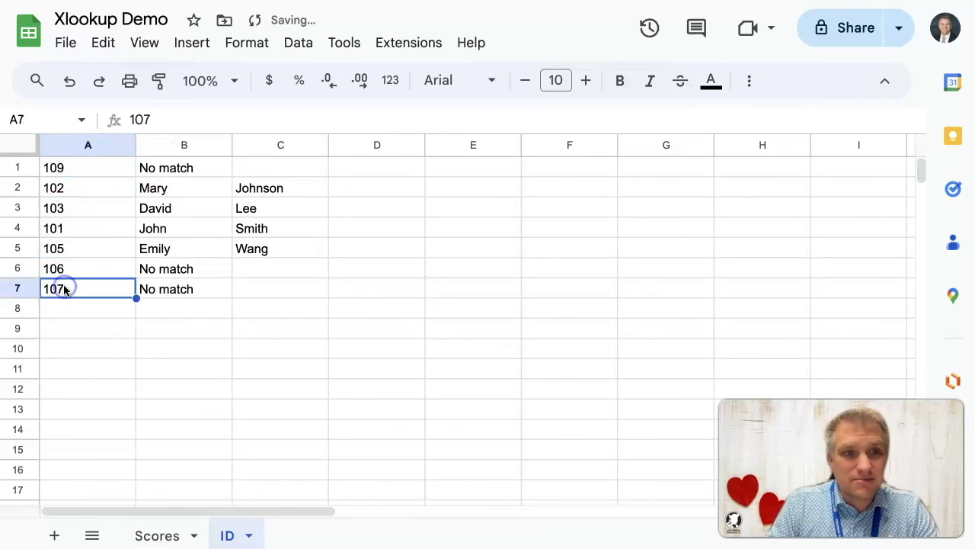
{"action": "type", "text": "102"}
{"action": "key", "text": "Return"}
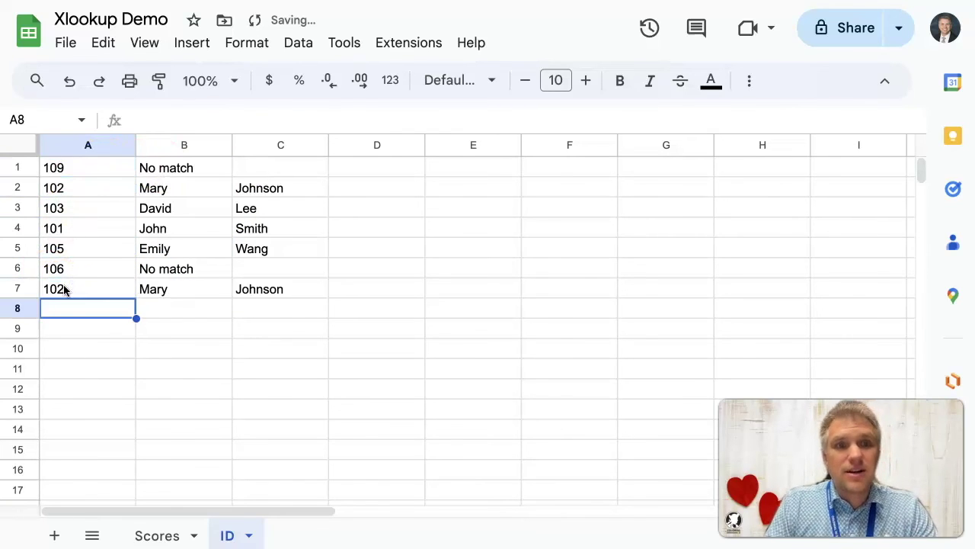